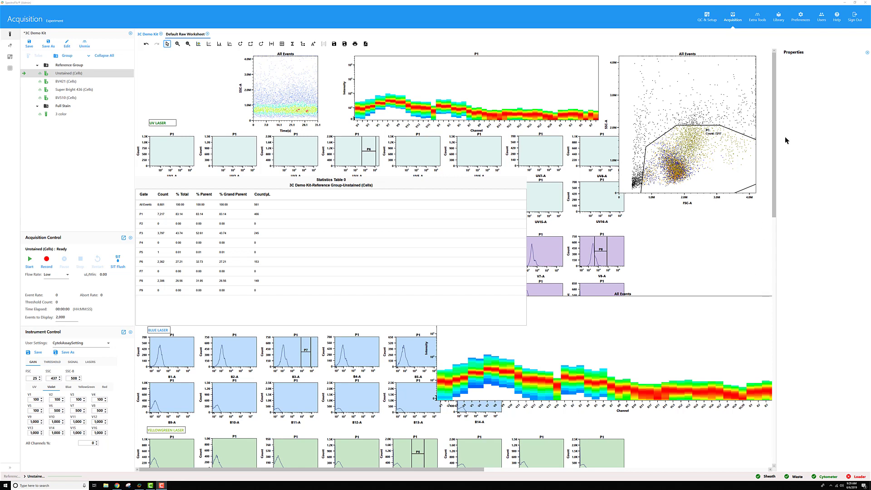
Show the Library's Worksheet Templates list, scrolled to the Default Raw and Default Unmixed worksheets.
{"action": "left_click", "coordinate": [778, 19]}
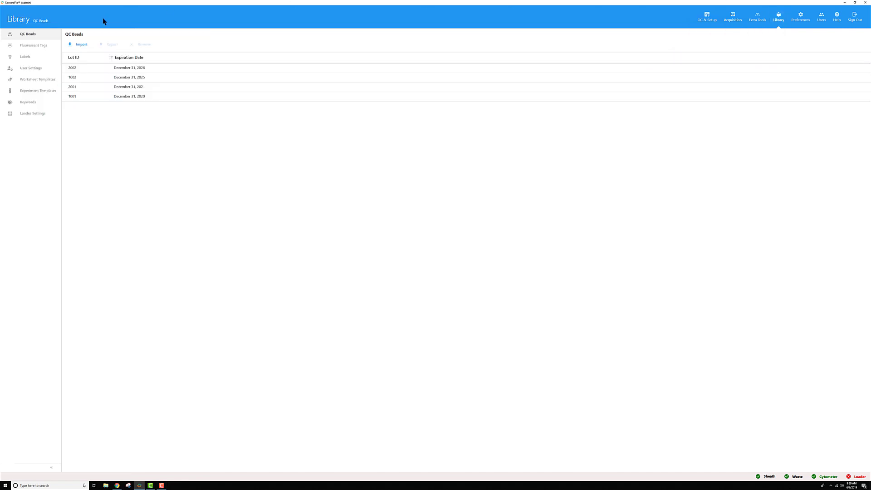
{"action": "left_click", "coordinate": [37, 79]}
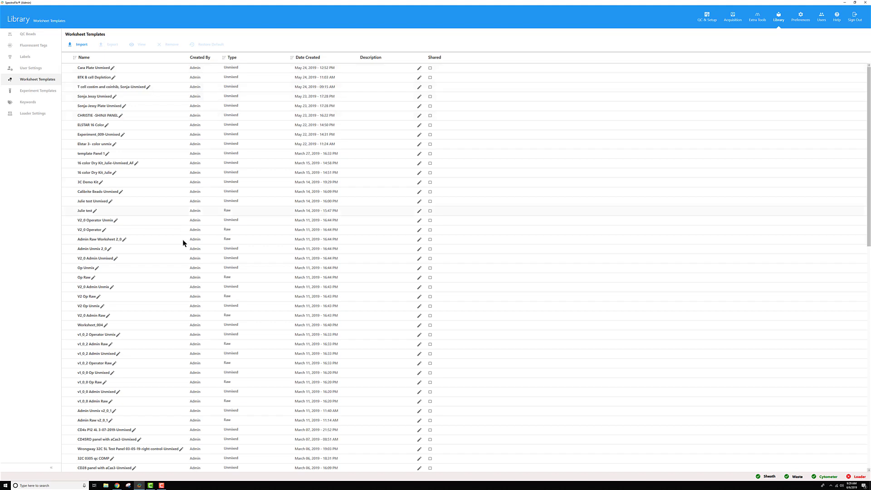
{"action": "scroll", "coordinate": [192, 363], "scroll_direction": "down", "scroll_amount": 5}
{"action": "scroll", "coordinate": [190, 393], "scroll_direction": "down", "scroll_amount": 9}
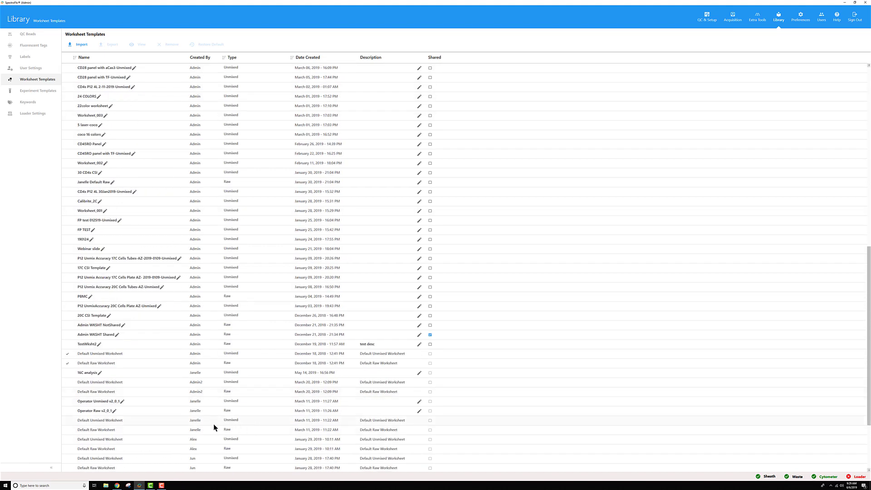
{"action": "scroll", "coordinate": [203, 447], "scroll_direction": "down", "scroll_amount": 3}
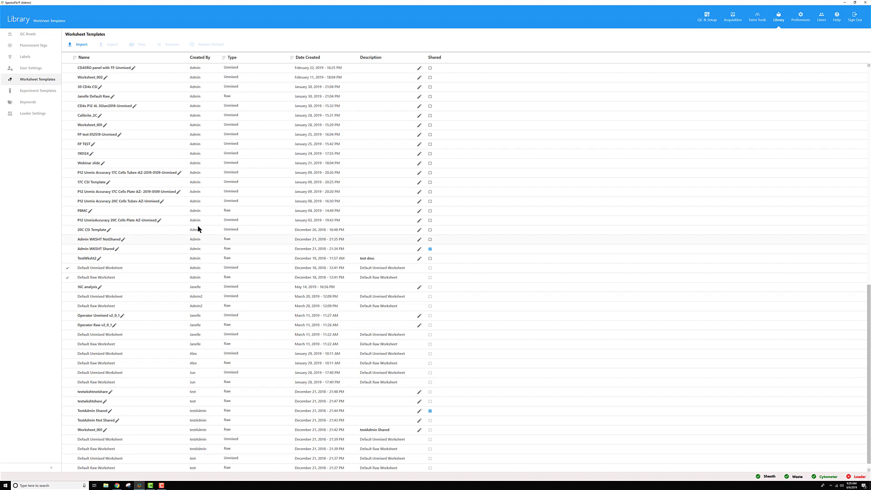
Attempt to restore the Default Raw Worksheet to system default, then dismiss the worksheet-in-use error.
{"action": "left_click", "coordinate": [203, 280]}
{"action": "left_click", "coordinate": [83, 278]}
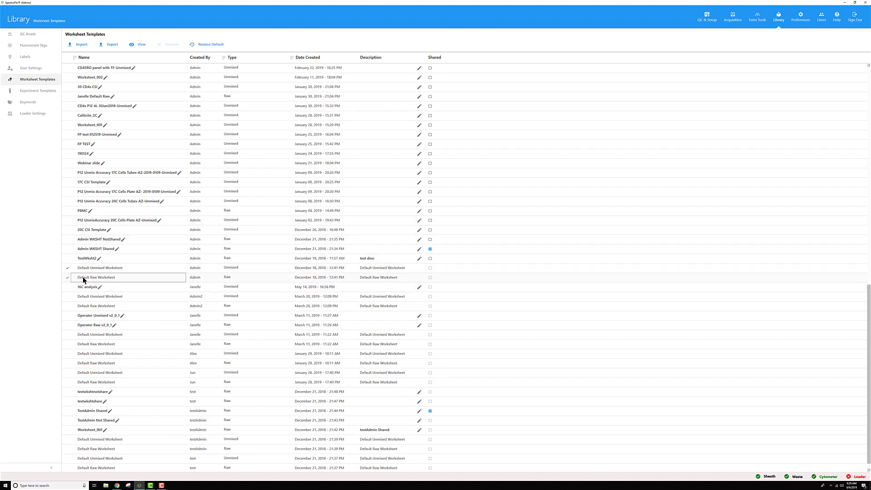
{"action": "left_click", "coordinate": [180, 280]}
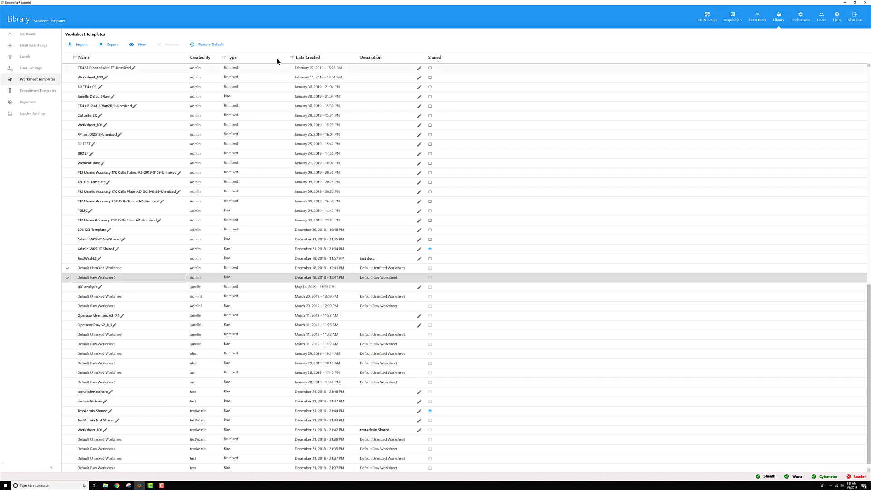
{"action": "left_click", "coordinate": [211, 45]}
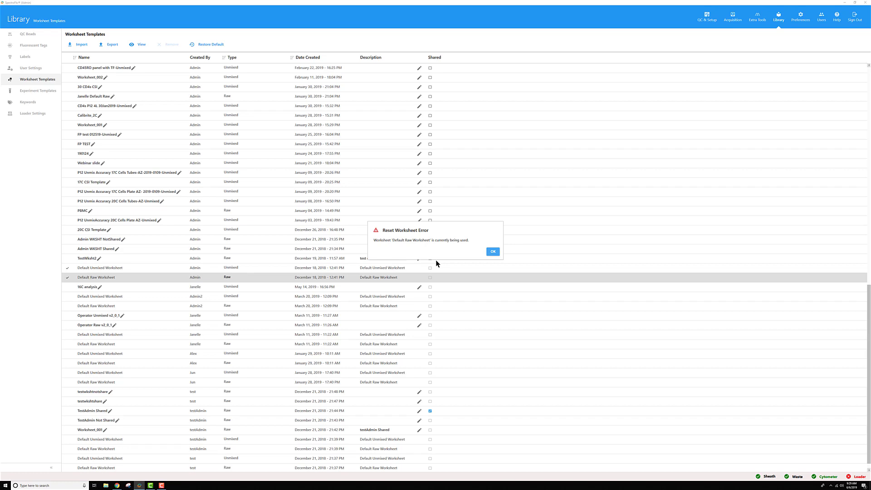
{"action": "left_click", "coordinate": [492, 252]}
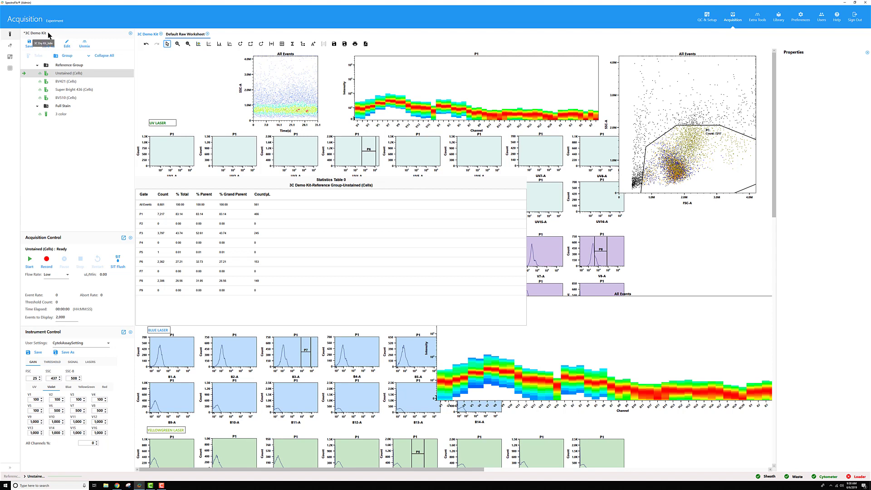
Save and close the 3C Demo Kit experiment, then return to the Library's Worksheet Templates.
{"action": "left_click", "coordinate": [130, 34]}
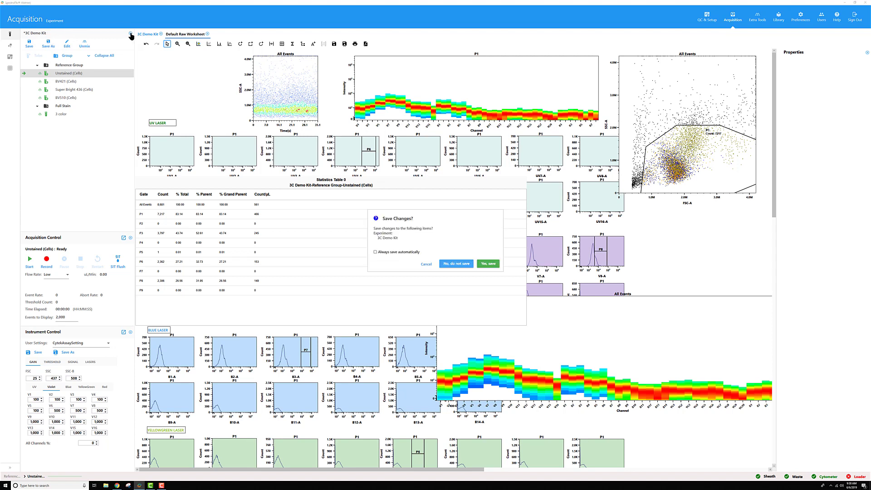
{"action": "left_click", "coordinate": [489, 266]}
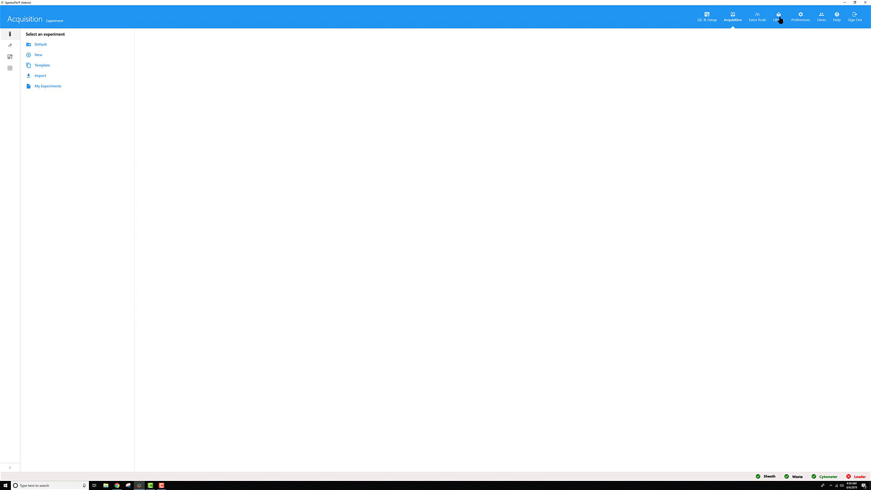
{"action": "left_click", "coordinate": [778, 18]}
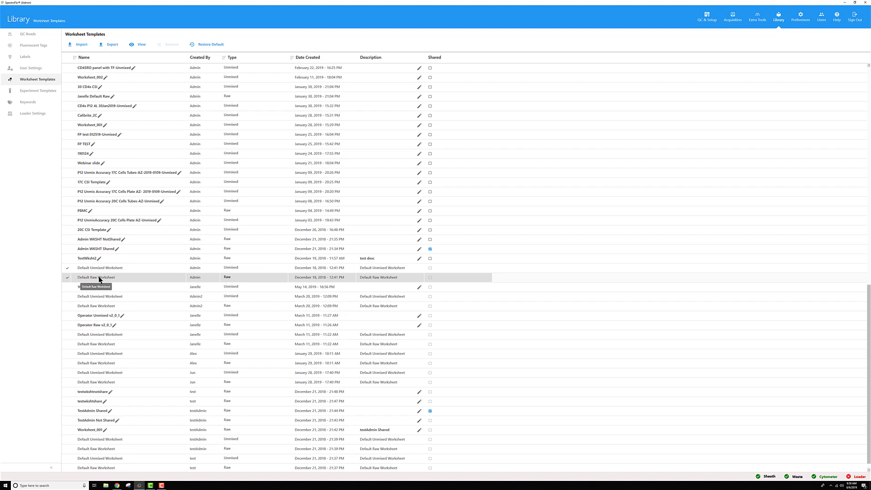
Restore the Admin's Default Raw Worksheet template to system default, confirming the prompt.
{"action": "left_click", "coordinate": [208, 281]}
{"action": "left_click", "coordinate": [219, 44]}
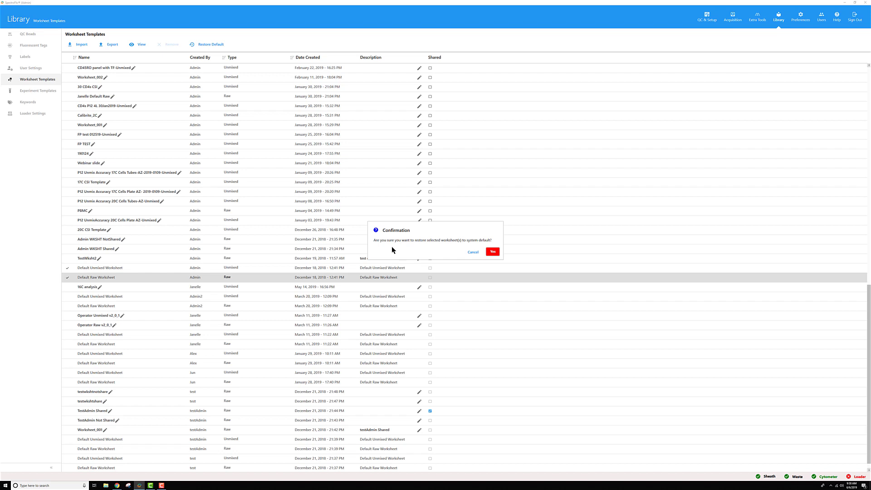
{"action": "left_click", "coordinate": [492, 253]}
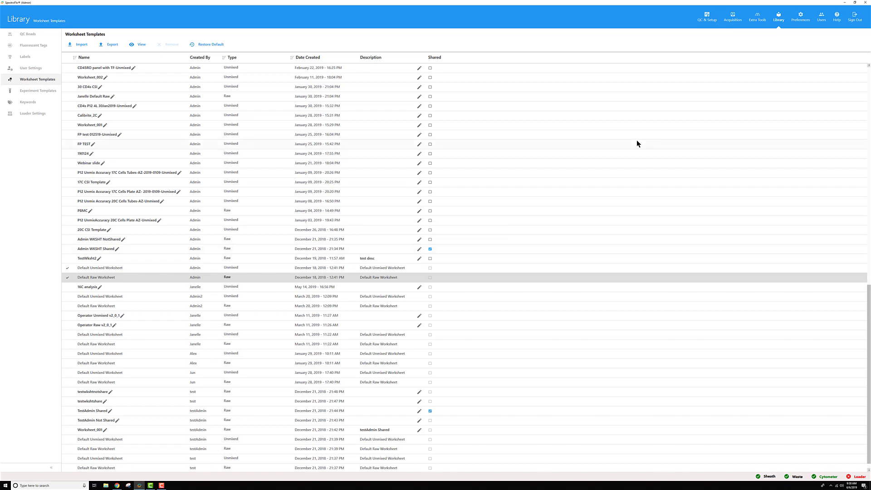
Reopen the 3C Demo Kit experiment from My Experiments in Acquisition.
{"action": "left_click", "coordinate": [734, 21]}
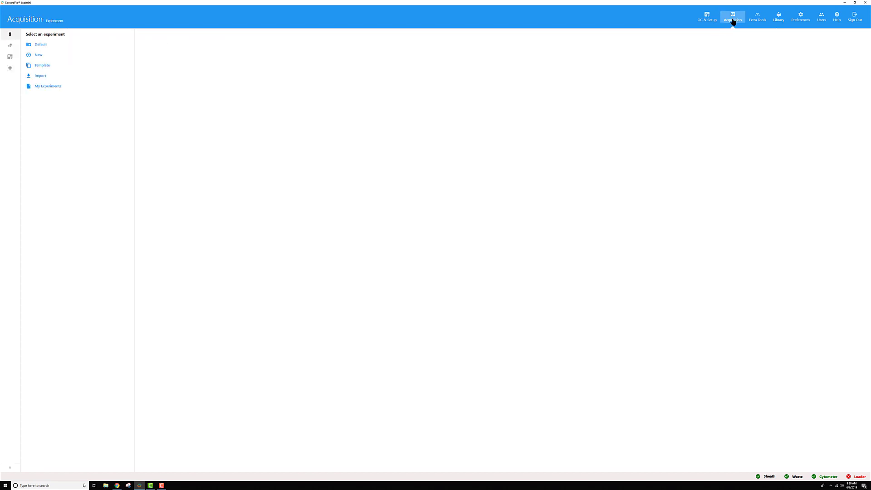
{"action": "left_click", "coordinate": [48, 86]}
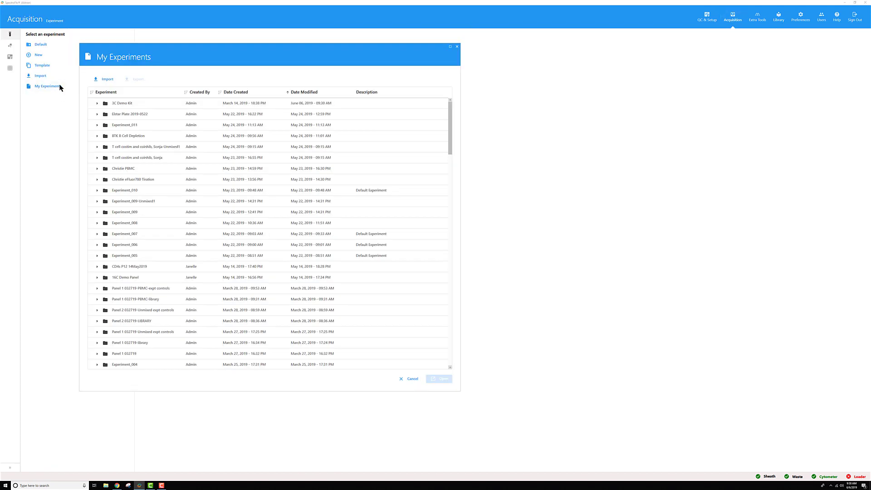
{"action": "double_click", "coordinate": [123, 104]}
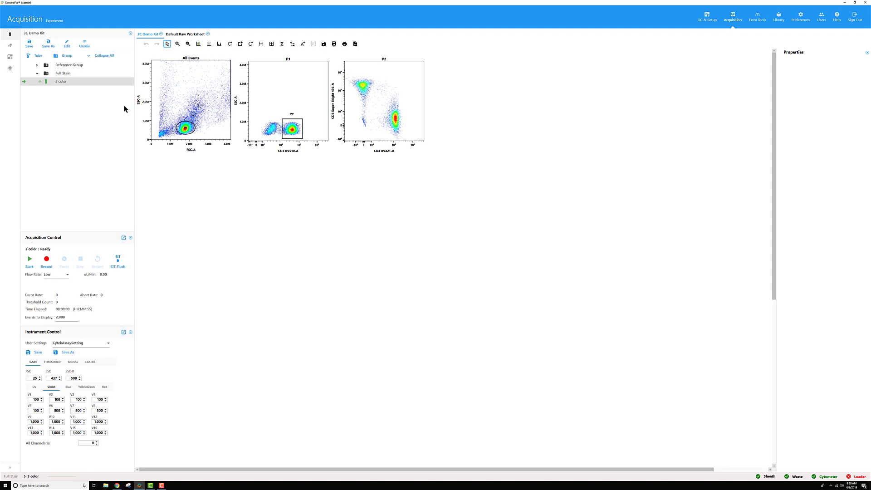
Show the Unstained (Cells) tube's Default Raw Worksheet and review its laser-grouped histograms.
{"action": "left_click", "coordinate": [37, 65]}
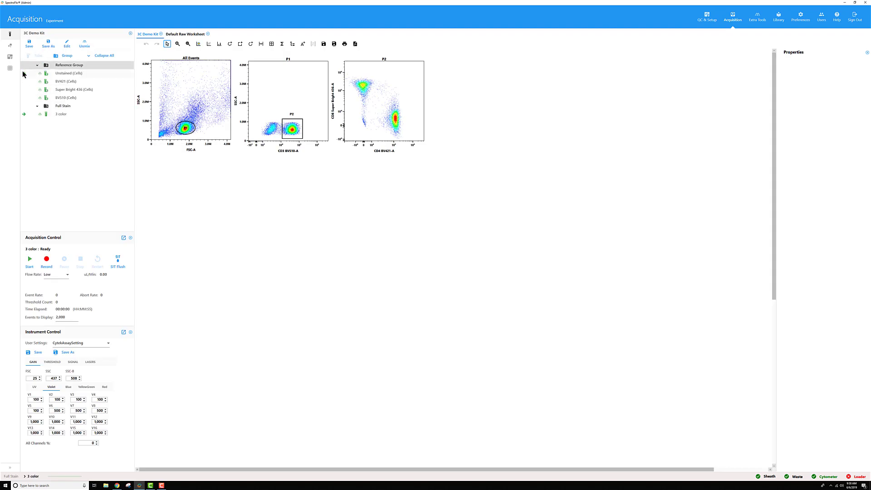
{"action": "left_click", "coordinate": [183, 35]}
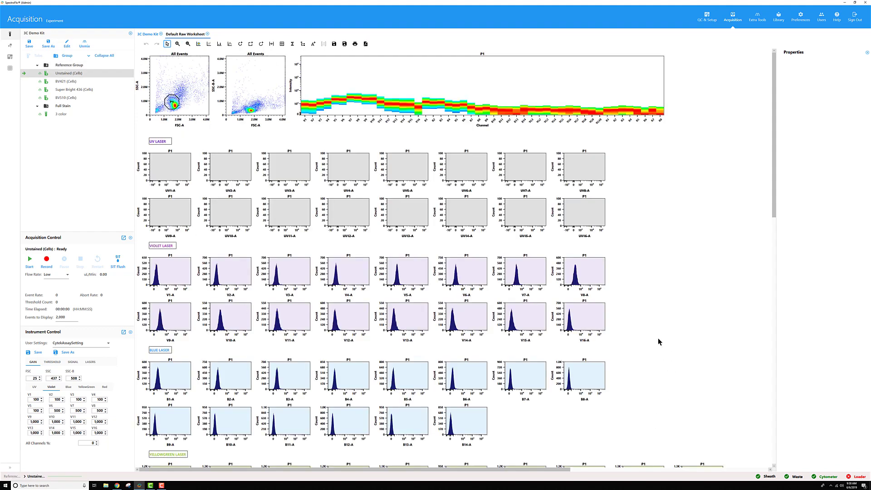
{"action": "scroll", "coordinate": [654, 336], "scroll_direction": "down", "scroll_amount": 3}
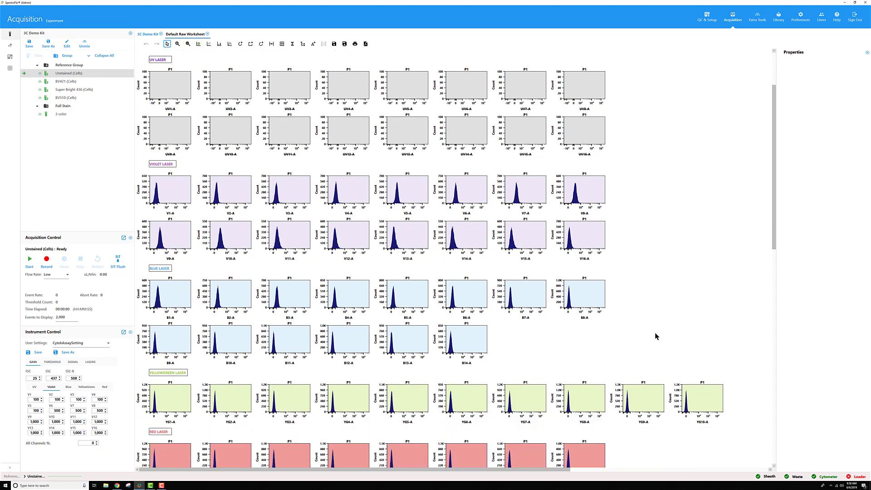
{"action": "scroll", "coordinate": [654, 336], "scroll_direction": "down", "scroll_amount": 1}
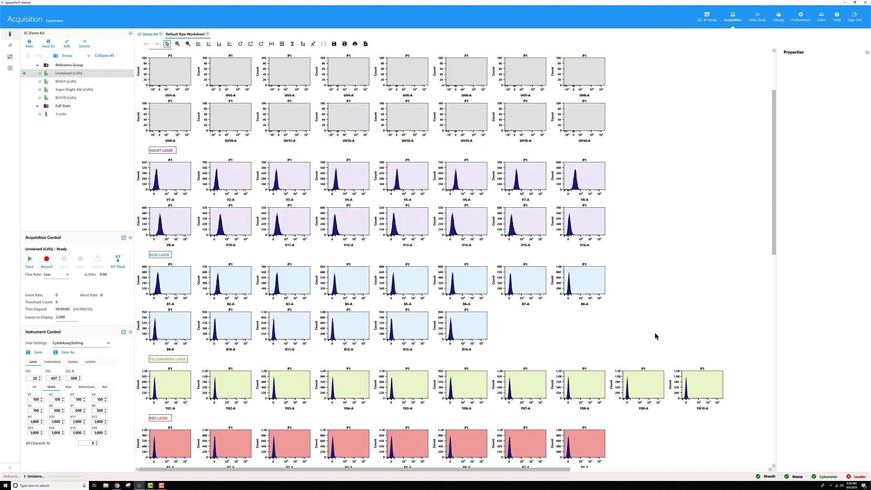
{"action": "scroll", "coordinate": [654, 336], "scroll_direction": "up", "scroll_amount": 4}
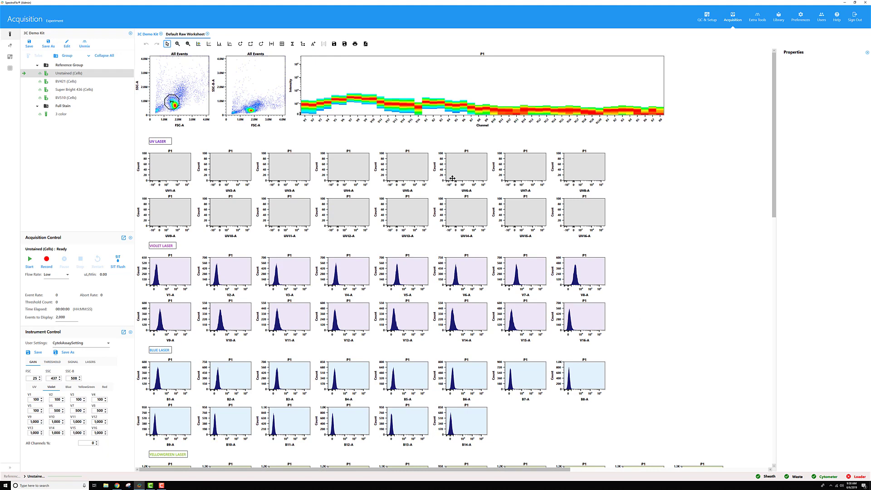
{"action": "scroll", "coordinate": [452, 178], "scroll_direction": "down", "scroll_amount": 5}
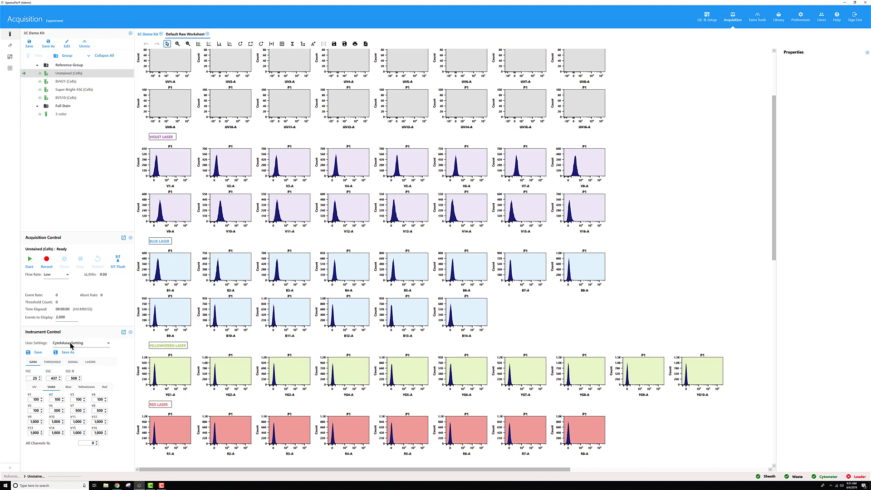
Restore the Admin's CytekAssaySetting entry in Library User Settings to system default.
{"action": "left_click", "coordinate": [779, 16]}
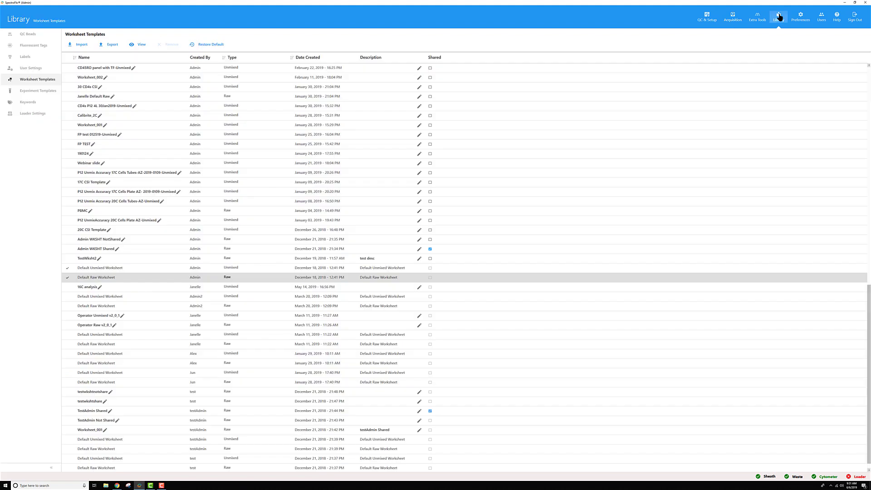
{"action": "left_click", "coordinate": [31, 68]}
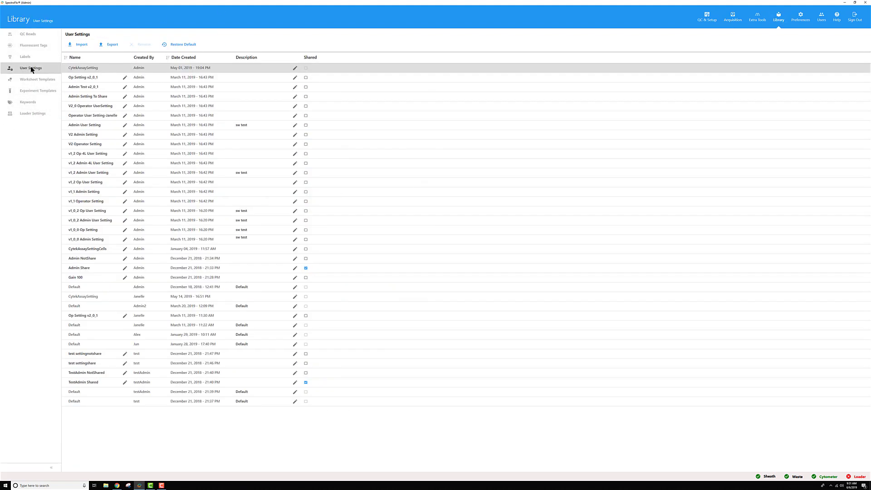
{"action": "left_click", "coordinate": [92, 69]}
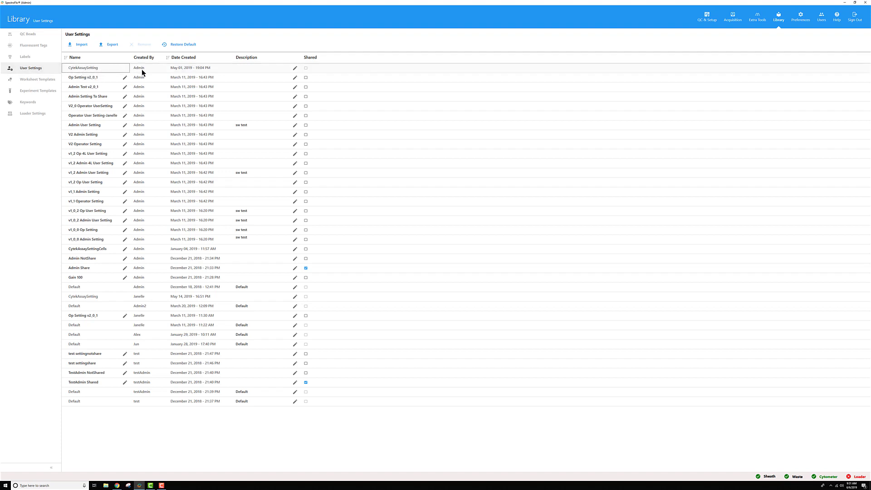
{"action": "left_click", "coordinate": [217, 68]}
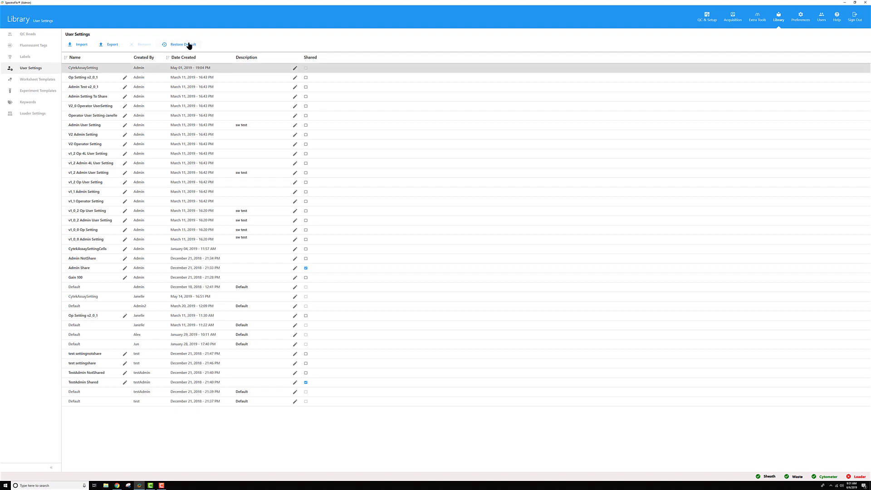
{"action": "left_click", "coordinate": [190, 46]}
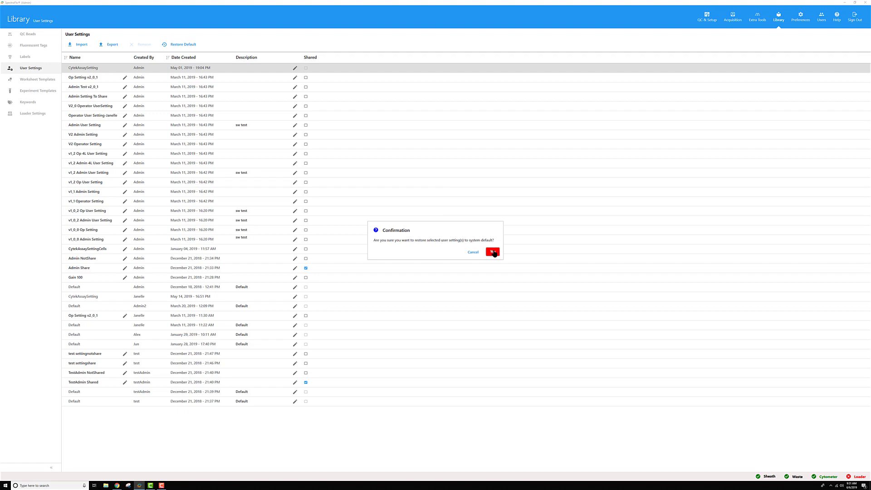
{"action": "left_click", "coordinate": [492, 252]}
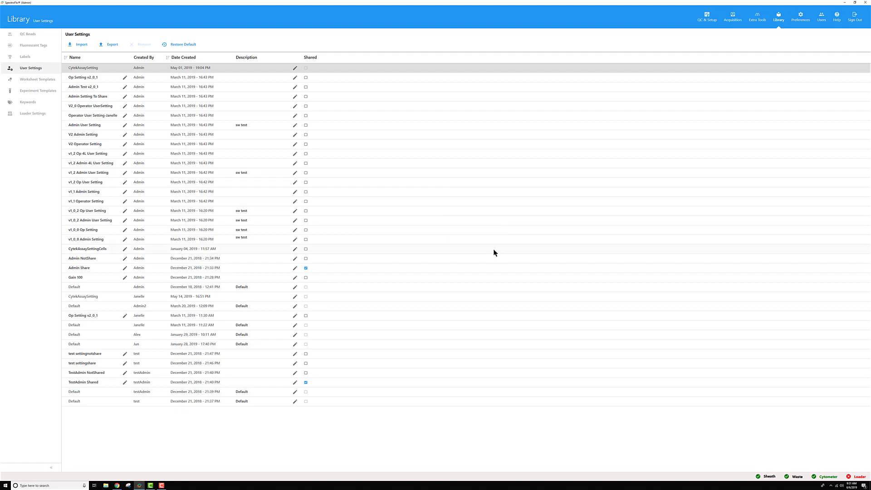
Return to Acquisition to view the experiment with restored gains such as FSC 690 and SSC 622.
{"action": "left_click", "coordinate": [733, 16]}
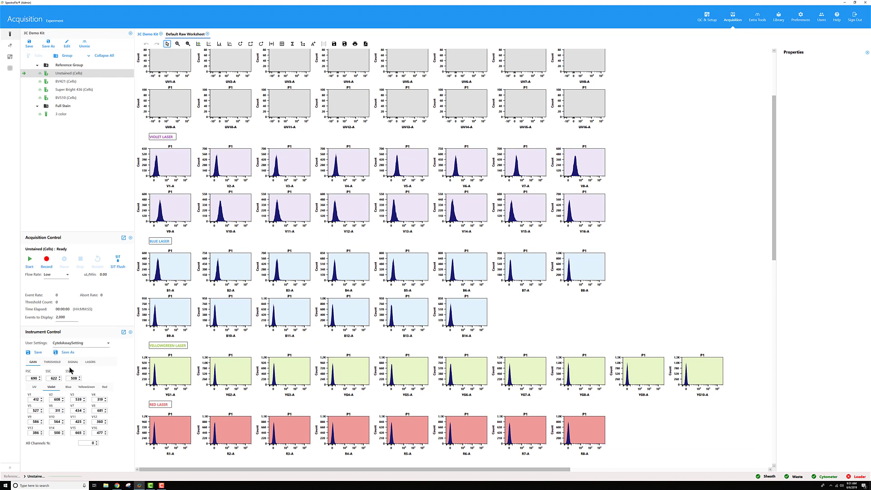